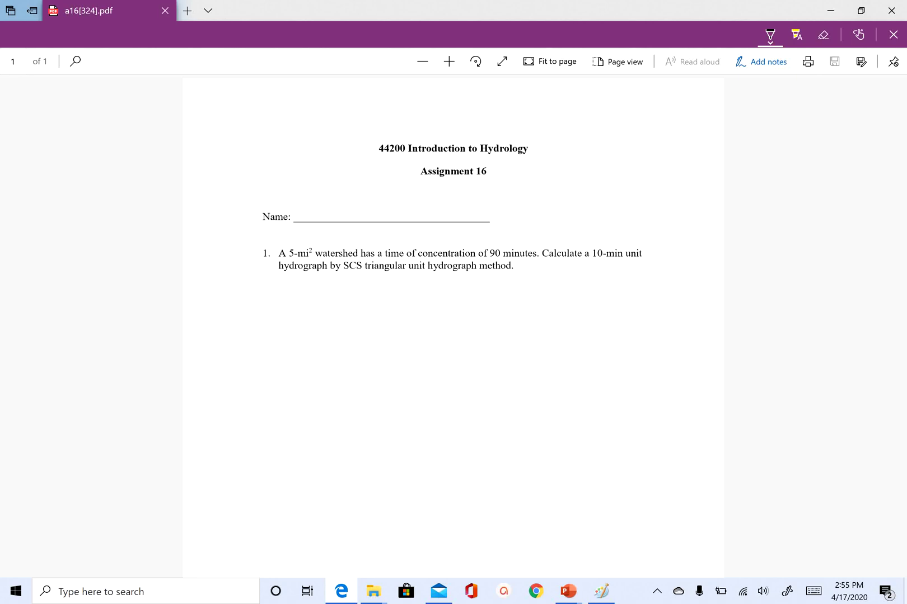
Handwrite A = 5 mi² below question 1.
mouse_move(273, 302)
left_mouse_down()
mouse_move(281, 287)
mouse_move(288, 302)
left_mouse_up()
left_click_drag(275, 297, 311, 290)
mouse_move(302, 296)
left_mouse_down()
mouse_move(337, 295)
mouse_move(347, 281)
mouse_move(372, 293)
mouse_move(385, 284)
mouse_move(377, 298)
left_mouse_up()
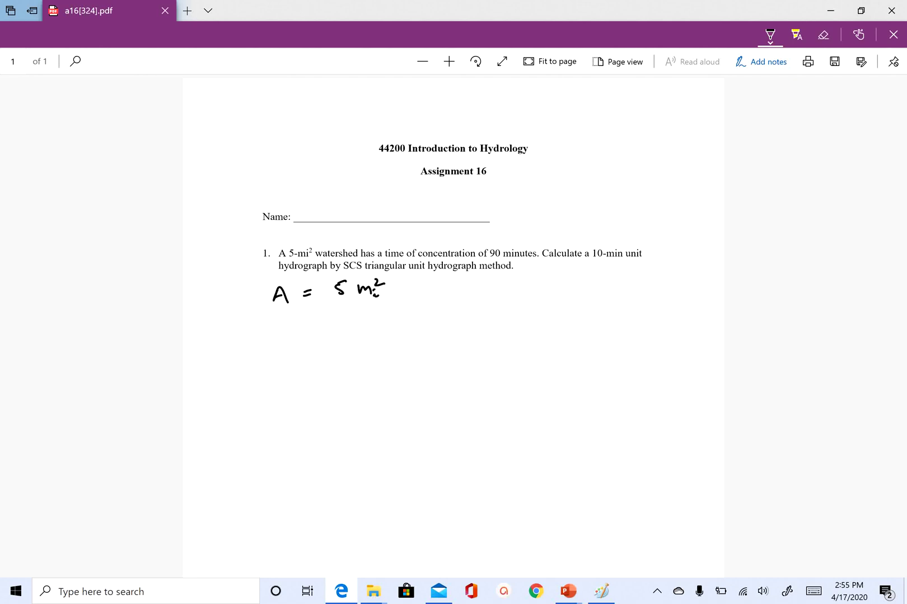
Write Tc = 90 mins = 90/60 under the area line.
left_click_drag(273, 320, 288, 319)
mouse_move(280, 320)
left_mouse_down()
mouse_move(278, 334)
mouse_move(288, 336)
left_mouse_up()
left_click_drag(305, 327, 310, 326)
mouse_move(306, 330)
left_mouse_down()
mouse_move(343, 318)
mouse_move(343, 329)
mouse_move(384, 324)
left_mouse_up()
left_click_drag(386, 317, 401, 323)
left_click_drag(421, 315, 447, 321)
mouse_move(459, 309)
left_mouse_down()
mouse_move(462, 318)
mouse_move(460, 309)
left_mouse_up()
mouse_move(440, 334)
left_mouse_down()
mouse_move(470, 327)
mouse_move(455, 351)
left_mouse_up()
left_click_drag(462, 342, 464, 342)
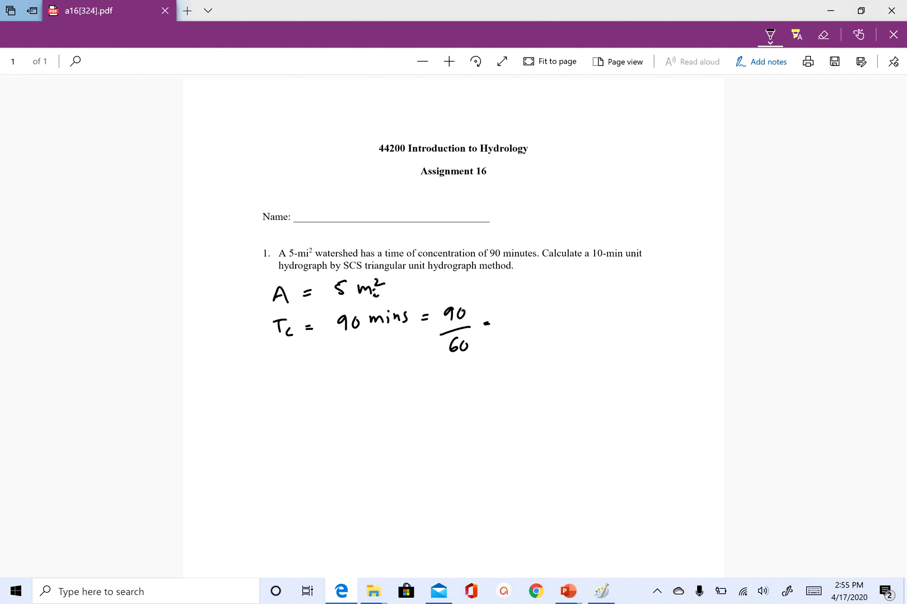
Complete the Tc line with the result 1.5 hr, double-underlined.
left_click(519, 315)
left_click_drag(513, 307, 528, 317)
left_click_drag(528, 305, 556, 312)
left_click_drag(557, 308, 568, 315)
left_click_drag(568, 309, 576, 305)
left_click_drag(513, 324, 535, 321)
left_click_drag(514, 328, 535, 325)
Double-underline 10-min in the question and write 'Duration' below the Tc line.
left_click_drag(593, 260, 623, 258)
left_click_drag(596, 264, 617, 262)
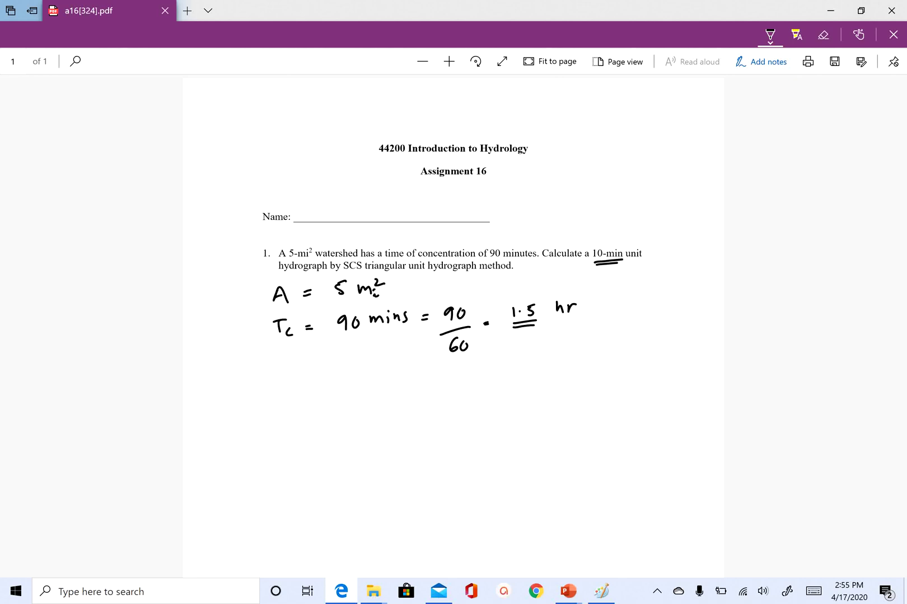
left_click_drag(284, 380, 287, 393)
left_click_drag(295, 382, 314, 380)
mouse_move(327, 381)
left_mouse_down()
mouse_move(321, 386)
mouse_move(330, 386)
left_mouse_up()
left_click_drag(337, 374, 337, 386)
left_click_drag(332, 383, 347, 386)
Complete the line as Duration = 10 mins with the 10 double-underlined.
left_click_drag(356, 379, 408, 375)
left_click_drag(398, 378, 409, 378)
left_click_drag(427, 370, 477, 373)
left_click_drag(481, 374, 501, 368)
left_click_drag(513, 360, 515, 372)
left_click_drag(426, 384, 446, 383)
left_click_drag(426, 387, 446, 385)
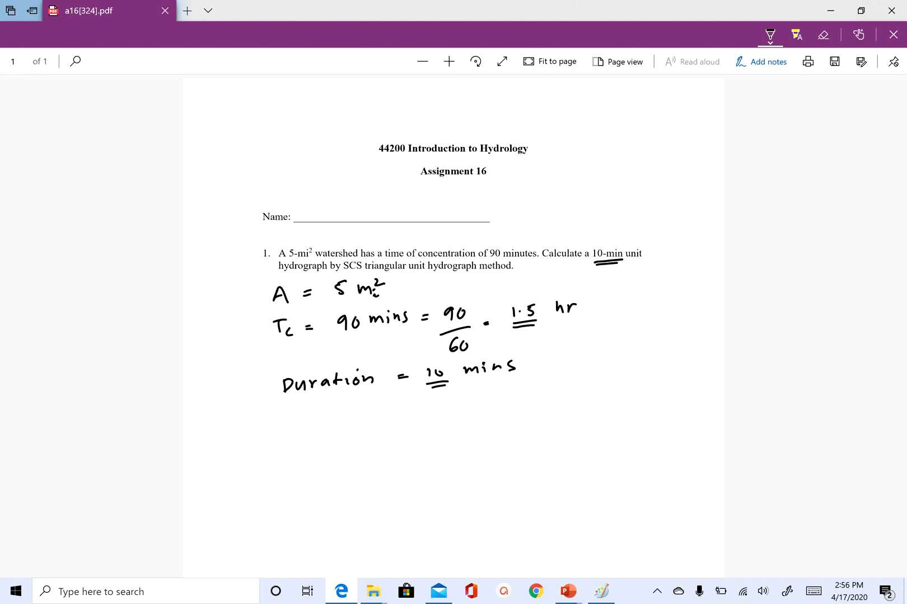
scroll(453, 325, "down", 3)
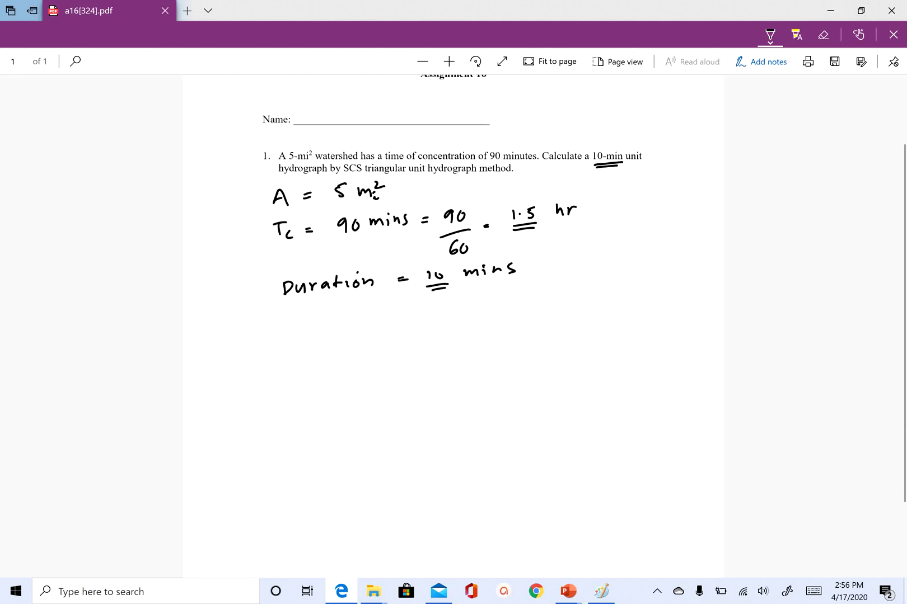
Write the peak-flow equation Qp = 483.4 A / Tp.
mouse_move(271, 339)
left_mouse_down()
mouse_move(262, 354)
mouse_move(272, 339)
left_mouse_up()
left_click_drag(261, 346, 277, 363)
left_click_drag(276, 350, 298, 348)
left_click_drag(290, 355, 338, 345)
mouse_move(335, 338)
left_mouse_down()
mouse_move(335, 354)
mouse_move(346, 339)
mouse_move(354, 350)
mouse_move(411, 348)
left_mouse_up()
left_click(367, 344)
left_click_drag(325, 369, 441, 357)
left_click_drag(357, 377, 371, 373)
mouse_move(364, 374)
left_mouse_down()
mouse_move(364, 388)
mouse_move(374, 386)
left_mouse_up()
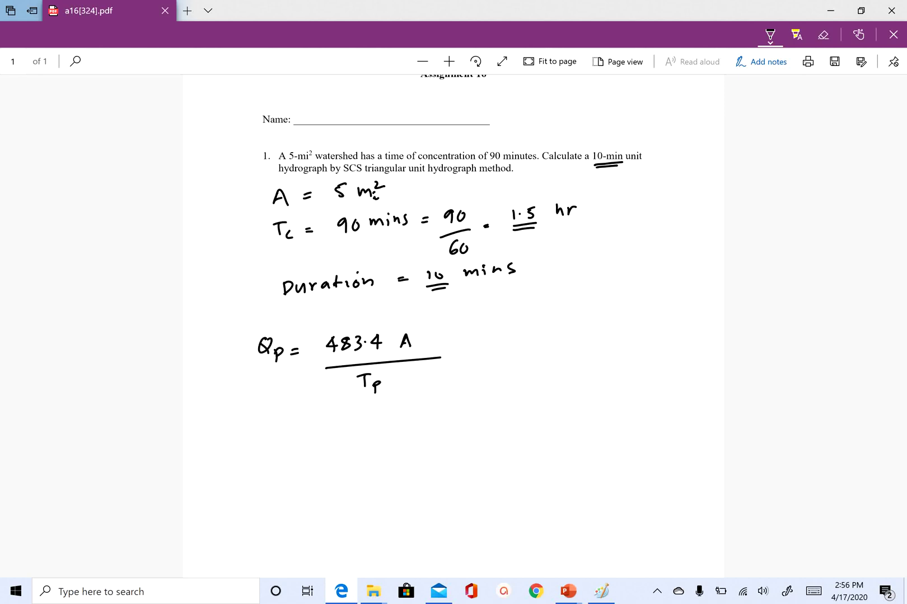
Double-underline Qp and Tp, circle A, and note A = 5 mi².
left_click_drag(259, 372, 279, 375)
left_click_drag(361, 398, 378, 396)
left_click_drag(359, 404, 377, 400)
mouse_move(413, 329)
left_mouse_down()
mouse_move(400, 333)
mouse_move(406, 356)
mouse_move(414, 327)
mouse_move(433, 335)
left_mouse_up()
left_click_drag(428, 340, 441, 340)
mouse_move(446, 329)
left_mouse_down()
mouse_move(475, 336)
mouse_move(495, 320)
left_mouse_up()
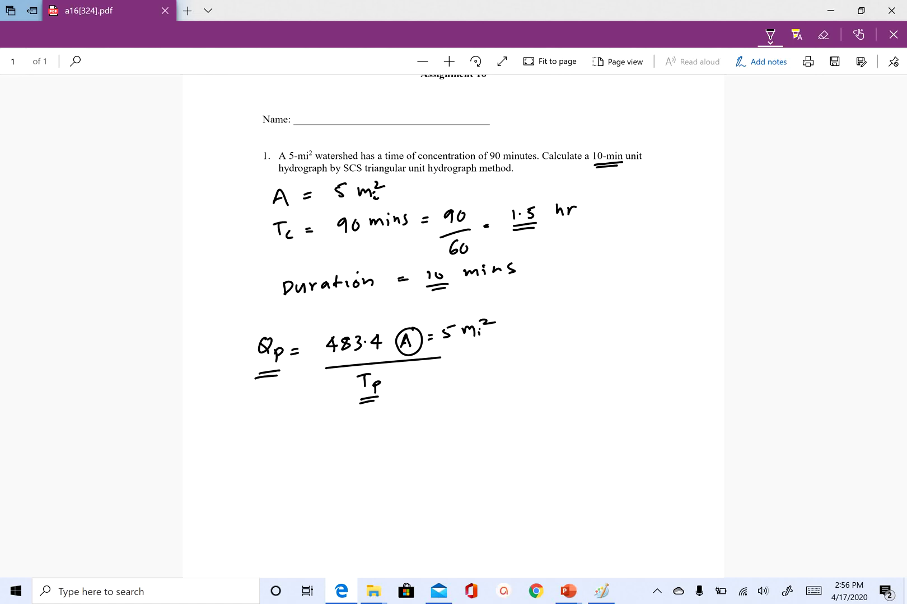
Write Tp = tR/2 + tlag beneath the Qp equation.
mouse_move(258, 434)
left_mouse_down()
mouse_move(275, 433)
mouse_move(267, 454)
left_mouse_up()
mouse_move(273, 445)
left_mouse_down()
mouse_move(275, 460)
mouse_move(282, 451)
left_mouse_up()
mouse_move(285, 452)
left_mouse_down()
mouse_move(327, 439)
mouse_move(332, 453)
mouse_move(349, 457)
mouse_move(337, 480)
left_mouse_up()
mouse_move(368, 446)
left_mouse_down()
mouse_move(368, 460)
mouse_move(399, 452)
left_mouse_up()
mouse_move(389, 448)
left_mouse_down()
mouse_move(431, 454)
mouse_move(425, 471)
left_mouse_up()
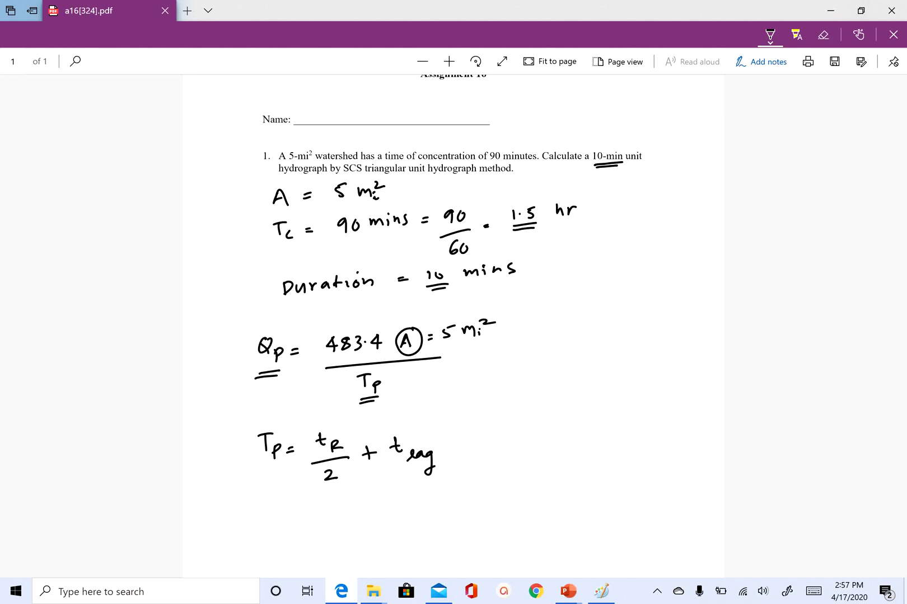
Sketch hydrograph axes, a bell-shaped runoff curve, and a rainfall block with width labelled tR.
scroll(454, 325, "down", 2)
mouse_move(521, 241)
left_mouse_down()
mouse_move(527, 349)
mouse_move(691, 351)
left_mouse_up()
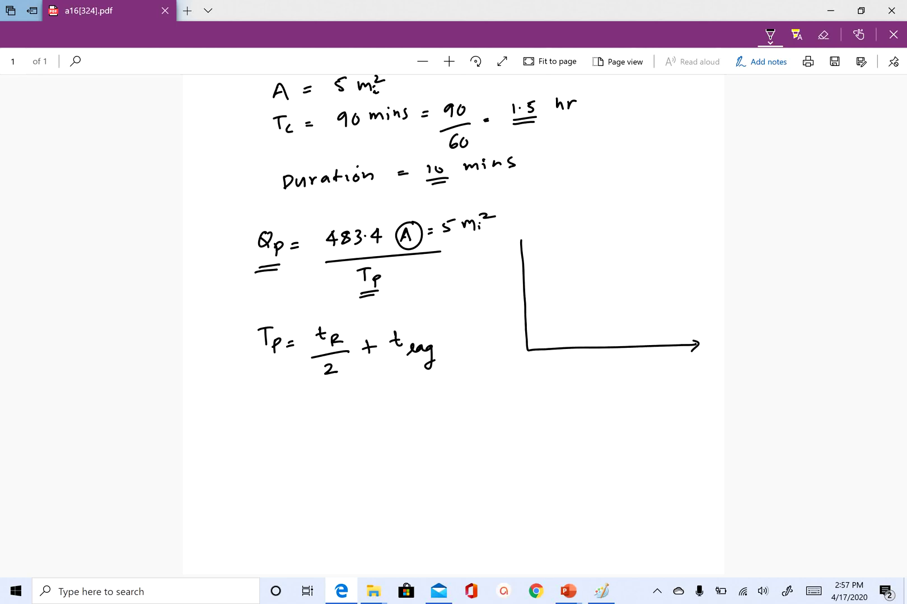
mouse_move(518, 248)
left_mouse_down()
mouse_move(549, 255)
mouse_move(549, 282)
mouse_move(524, 281)
left_mouse_up()
mouse_move(528, 350)
left_mouse_down()
mouse_move(594, 283)
mouse_move(677, 344)
left_mouse_up()
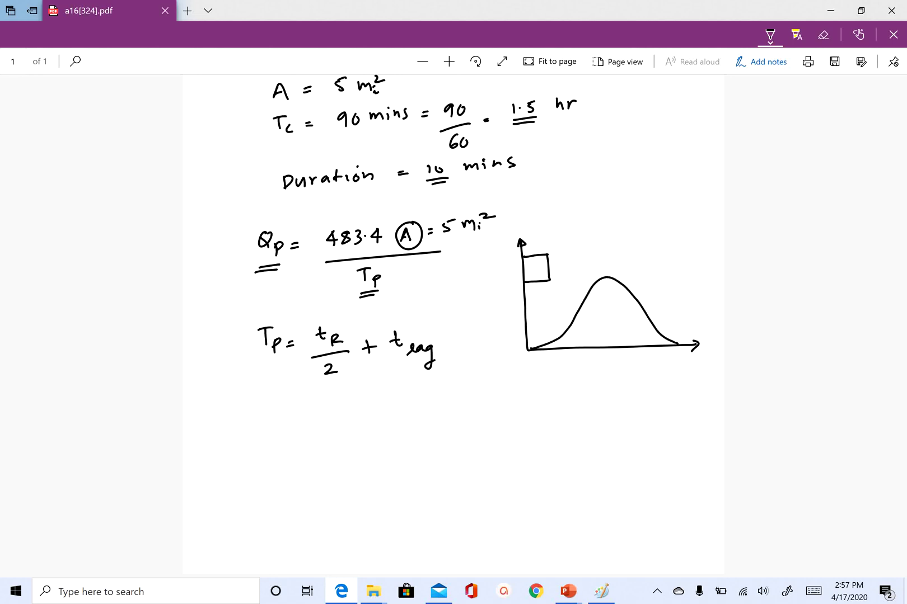
mouse_move(532, 287)
left_mouse_down()
mouse_move(532, 296)
mouse_move(551, 288)
mouse_move(533, 313)
left_mouse_up()
mouse_move(528, 309)
left_mouse_down()
mouse_move(539, 308)
mouse_move(539, 317)
left_mouse_up()
left_click_drag(538, 307, 548, 313)
scroll(454, 325, "up", 2)
scroll(453, 325, "down", 1)
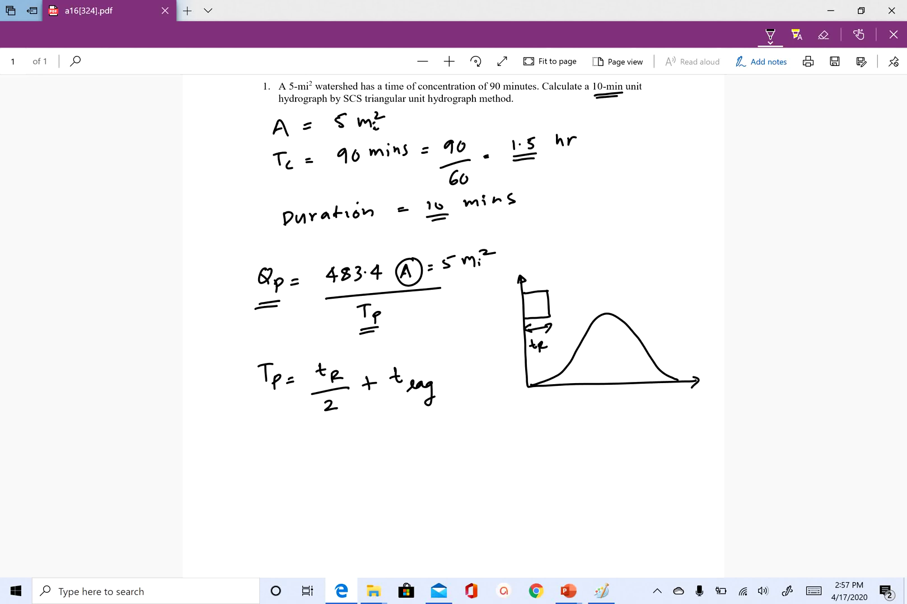
Hatch the rainfall block on the hydrograph sketch.
left_click_drag(534, 293, 523, 311)
left_click_drag(539, 292, 533, 300)
left_click_drag(546, 294, 530, 315)
left_click_drag(548, 307, 532, 318)
Draw a rainfall histogram above with bars and label the first bar's width 10.
mouse_move(589, 156)
left_mouse_down()
mouse_move(589, 170)
mouse_move(642, 244)
mouse_move(703, 244)
left_mouse_up()
mouse_move(591, 216)
left_mouse_down()
mouse_move(605, 244)
mouse_move(605, 192)
mouse_move(630, 244)
mouse_move(660, 227)
mouse_move(659, 242)
left_mouse_up()
mouse_move(593, 250)
left_mouse_down()
mouse_move(592, 258)
mouse_move(605, 252)
mouse_move(591, 276)
left_mouse_up()
mouse_move(598, 267)
left_mouse_down()
mouse_move(601, 281)
mouse_move(650, 294)
left_mouse_up()
Write tR = 10 min beside the hydrograph and double-underline the 10.
mouse_move(643, 286)
left_mouse_down()
mouse_move(662, 298)
mouse_move(675, 285)
left_mouse_up()
left_click_drag(667, 292, 680, 289)
left_click_drag(684, 281, 712, 283)
mouse_move(715, 283)
left_mouse_down()
mouse_move(719, 276)
mouse_move(722, 284)
left_mouse_up()
left_click_drag(679, 295, 692, 296)
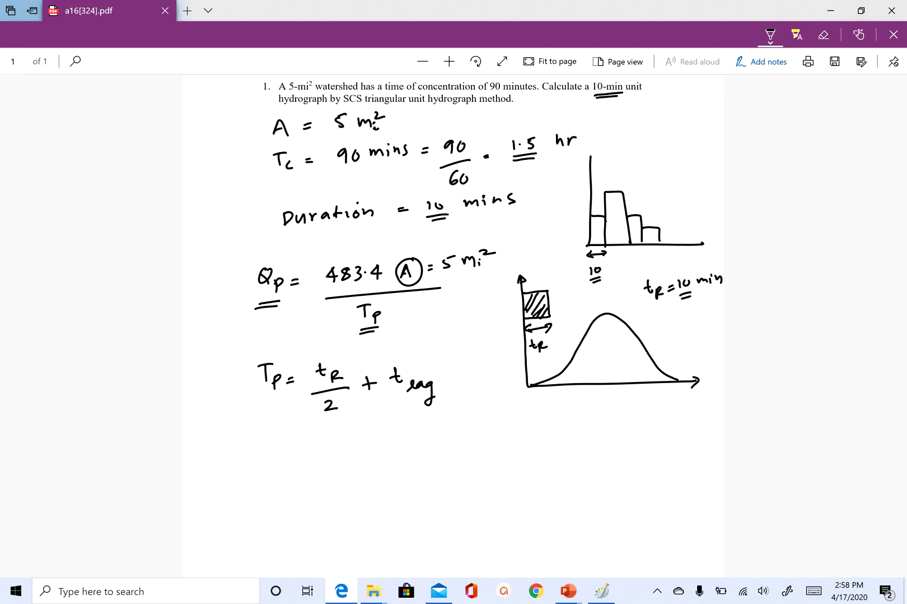
Hatch and fill the first histogram bar and mark the histogram's span with a double arrow.
left_click_drag(599, 217, 590, 232)
left_click_drag(601, 219, 590, 243)
left_click_drag(603, 233, 594, 247)
left_click_drag(604, 222, 595, 237)
left_click_drag(603, 162, 603, 174)
mouse_move(593, 169)
left_mouse_down()
mouse_move(655, 169)
mouse_move(652, 177)
left_mouse_up()
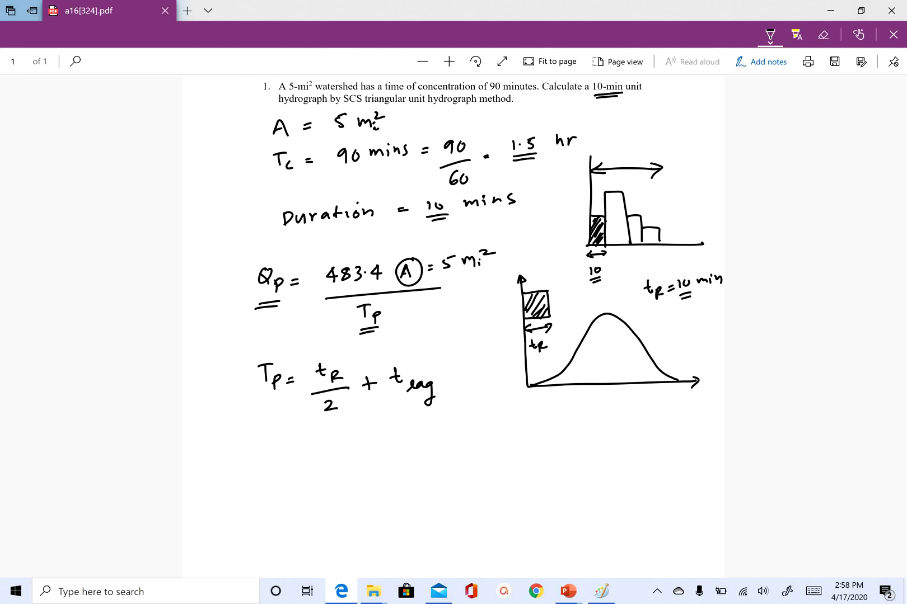
left_click_drag(595, 218, 601, 238)
Draw a stepped graph below the hydrograph and mark its first step width as 1 hr.
mouse_move(526, 412)
left_mouse_down()
mouse_move(529, 504)
mouse_move(701, 500)
left_mouse_up()
mouse_move(530, 464)
left_mouse_down()
mouse_move(561, 506)
mouse_move(591, 426)
mouse_move(596, 503)
left_mouse_up()
mouse_move(595, 450)
left_mouse_down()
mouse_move(622, 450)
mouse_move(626, 500)
left_mouse_up()
mouse_move(532, 515)
left_mouse_down()
mouse_move(526, 522)
mouse_move(560, 521)
mouse_move(534, 545)
mouse_move(556, 538)
left_mouse_up()
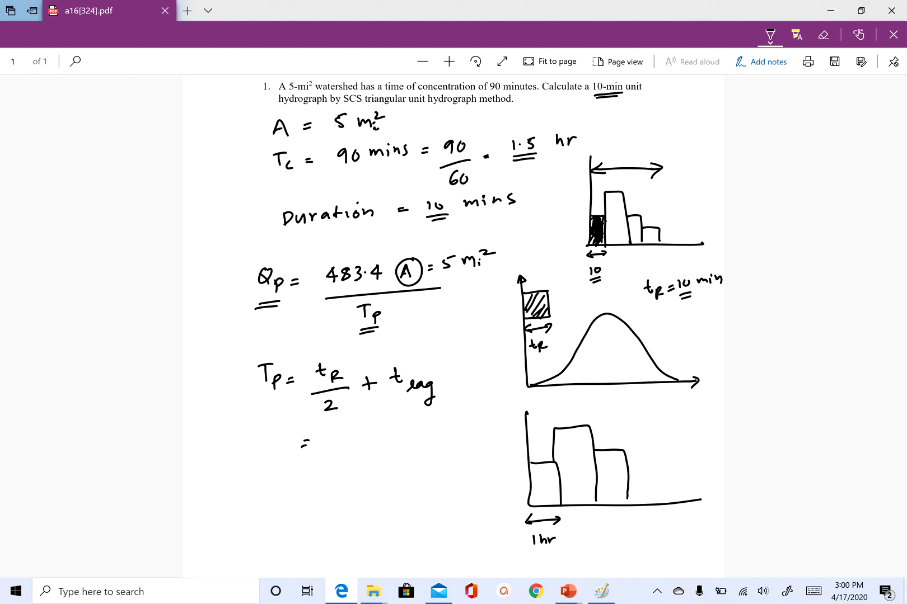
Substitute values into the Tp equation: 10/(2×60) + 0.6×(1.5).
left_click_drag(326, 429, 327, 440)
mouse_move(338, 429)
left_mouse_down()
mouse_move(334, 438)
mouse_move(339, 429)
mouse_move(369, 442)
left_mouse_up()
left_click_drag(317, 461, 328, 471)
left_click_drag(336, 457, 346, 466)
mouse_move(346, 456)
left_mouse_down()
mouse_move(337, 468)
mouse_move(388, 442)
left_mouse_up()
left_click_drag(387, 436, 388, 449)
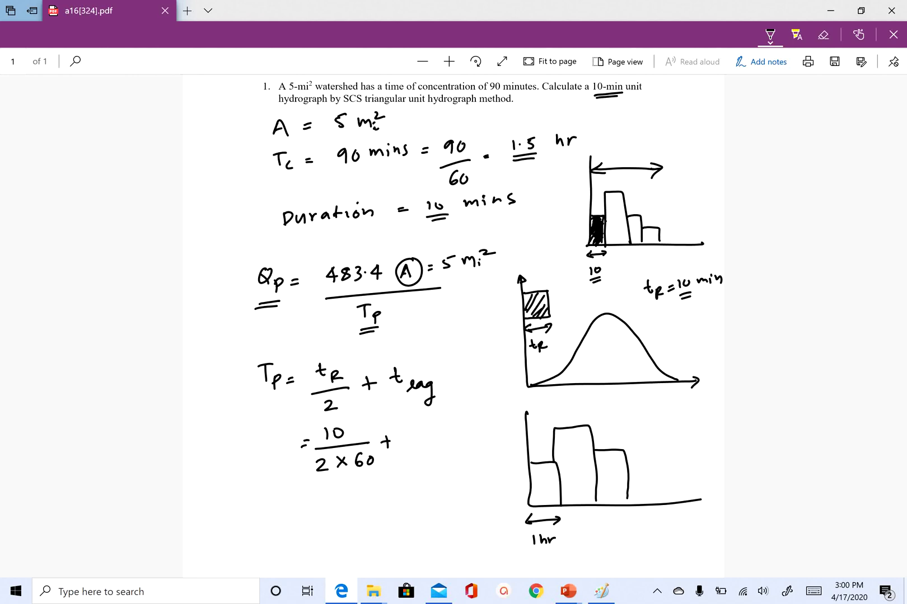
left_click(415, 439)
left_click_drag(406, 434, 432, 443)
mouse_move(450, 426)
left_mouse_down()
mouse_move(446, 441)
mouse_move(464, 440)
mouse_move(475, 426)
left_mouse_up()
left_click(461, 439)
left_click_drag(478, 424, 480, 441)
Write the result = 0.983 hr on the next line and underline it.
left_click_drag(301, 493, 308, 492)
left_click_drag(302, 499, 309, 499)
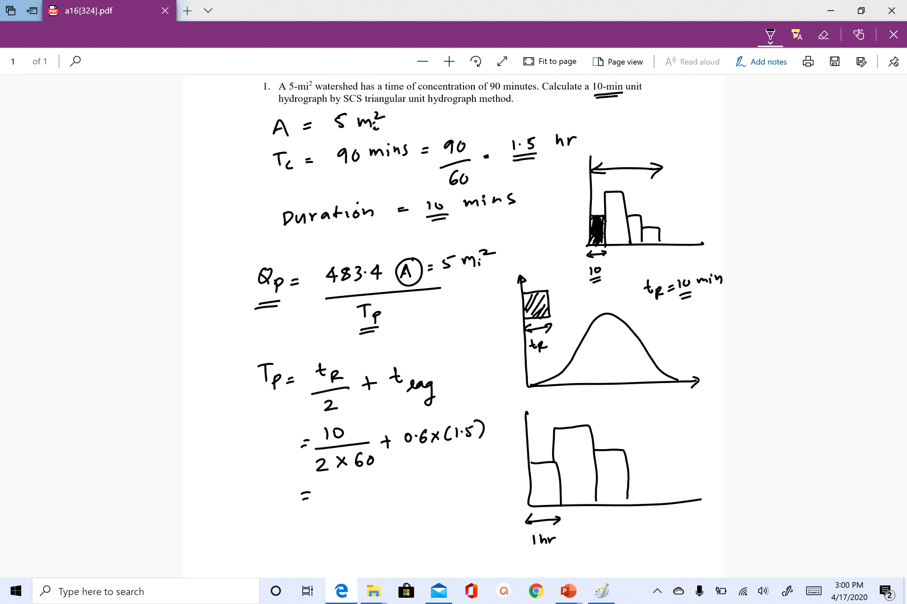
left_click(356, 492)
mouse_move(341, 488)
left_mouse_down()
mouse_move(367, 497)
mouse_move(387, 483)
left_mouse_up()
mouse_move(393, 482)
left_mouse_down()
mouse_move(395, 491)
mouse_move(442, 481)
left_mouse_up()
mouse_move(344, 508)
left_mouse_down()
mouse_move(413, 501)
mouse_move(406, 506)
left_mouse_up()
Label the 0.983 hr result line as Tp.
scroll(453, 324, "down", 1)
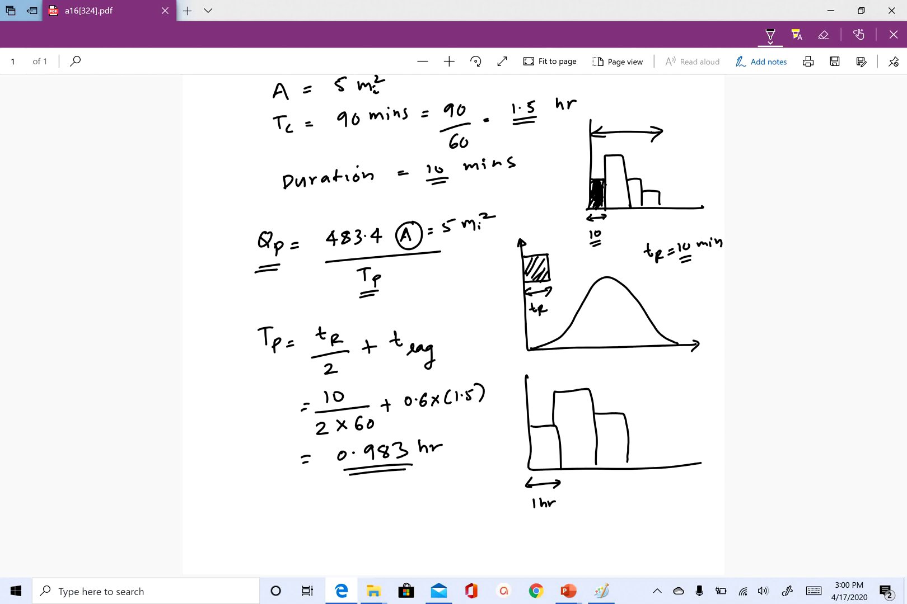
left_click_drag(259, 455, 276, 452)
mouse_move(271, 456)
left_mouse_down()
mouse_move(270, 471)
mouse_move(283, 478)
left_mouse_up()
left_click_drag(281, 464, 284, 471)
Begin a Qp = line beneath the Tp result.
left_click_drag(268, 500, 272, 515)
mouse_move(276, 509)
left_mouse_down()
mouse_move(278, 521)
mouse_move(276, 513)
mouse_move(302, 510)
left_mouse_up()
mouse_move(296, 516)
left_mouse_down()
mouse_move(328, 509)
mouse_move(323, 515)
left_mouse_up()
left_click_drag(334, 503, 343, 518)
Write 483.4 × 5 over 0.983 followed by an equals sign.
left_click(354, 511)
mouse_move(366, 502)
left_mouse_down()
mouse_move(363, 511)
mouse_move(397, 514)
mouse_move(387, 516)
mouse_move(411, 511)
left_mouse_up()
left_click_drag(414, 498, 420, 496)
left_click_drag(314, 531, 452, 520)
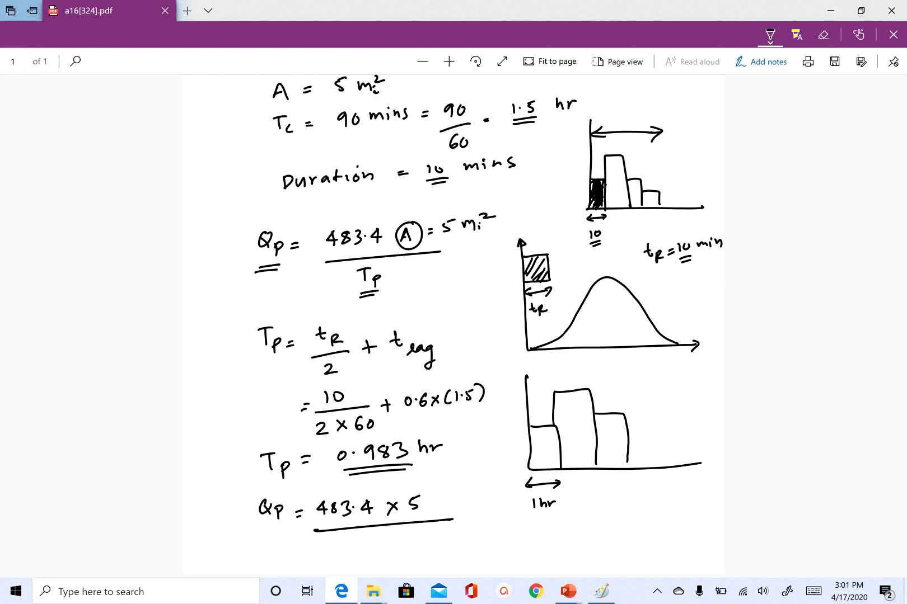
left_click_drag(353, 540, 381, 552)
left_click(362, 546)
left_click_drag(398, 538, 397, 548)
mouse_move(401, 538)
left_mouse_down()
mouse_move(412, 535)
mouse_move(409, 551)
left_mouse_up()
left_click_drag(459, 523, 466, 520)
mouse_move(461, 530)
left_mouse_down()
mouse_move(515, 550)
mouse_move(588, 544)
left_mouse_up()
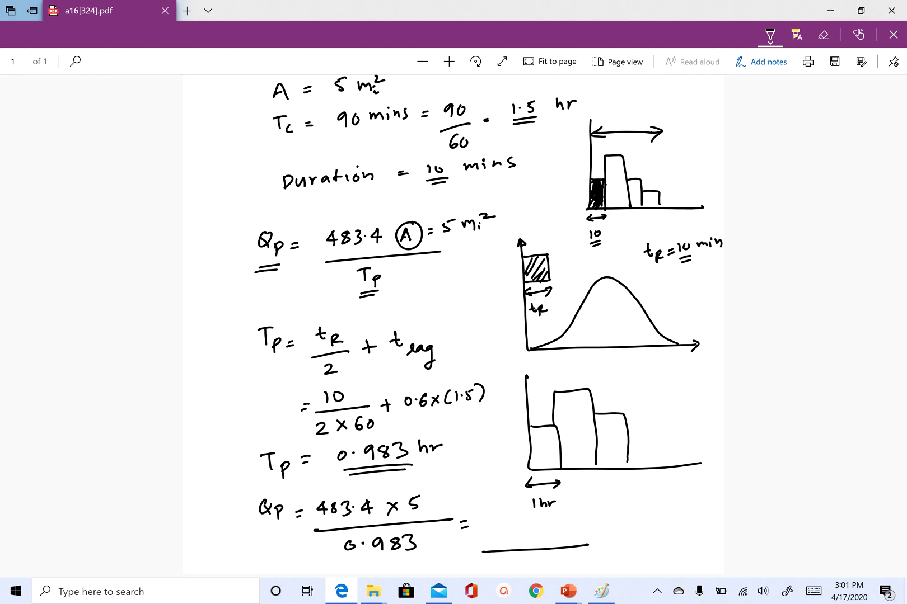
Write the answer 2458 ft³/s.
mouse_move(618, 518)
left_mouse_down()
mouse_move(611, 536)
mouse_move(620, 526)
left_mouse_up()
mouse_move(625, 521)
left_mouse_down()
mouse_move(628, 534)
mouse_move(630, 524)
left_mouse_up()
left_click_drag(631, 513, 634, 524)
mouse_move(652, 515)
left_mouse_down()
mouse_move(638, 546)
mouse_move(648, 544)
left_mouse_up()
mouse_move(486, 527)
left_mouse_down()
mouse_move(498, 541)
mouse_move(523, 537)
left_mouse_up()
mouse_move(526, 523)
left_mouse_down()
mouse_move(541, 536)
mouse_move(556, 521)
left_mouse_up()
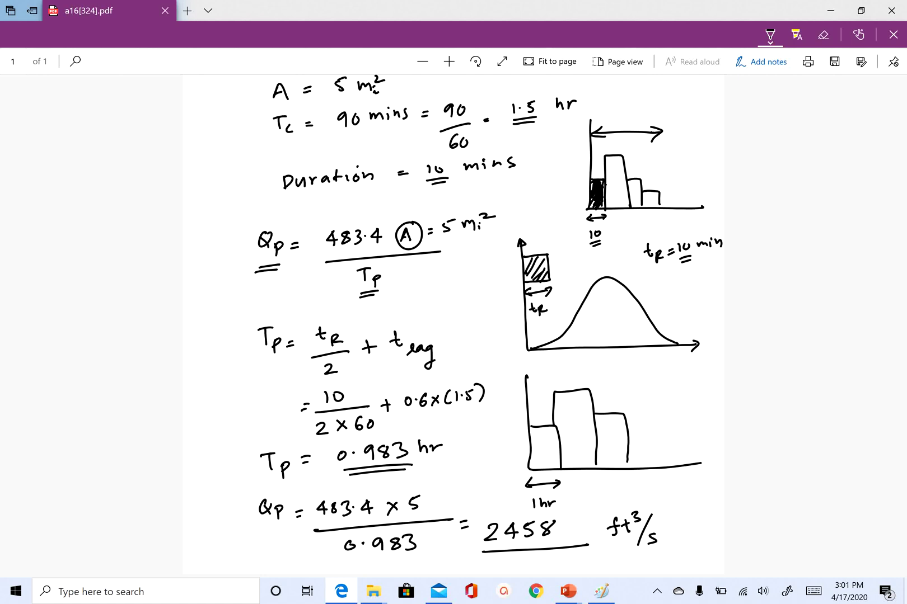
Double-underline the Qp and Tp labels.
left_click_drag(263, 536, 286, 533)
left_click_drag(264, 543, 287, 541)
left_click_drag(265, 484, 295, 478)
left_click_drag(264, 489, 285, 485)
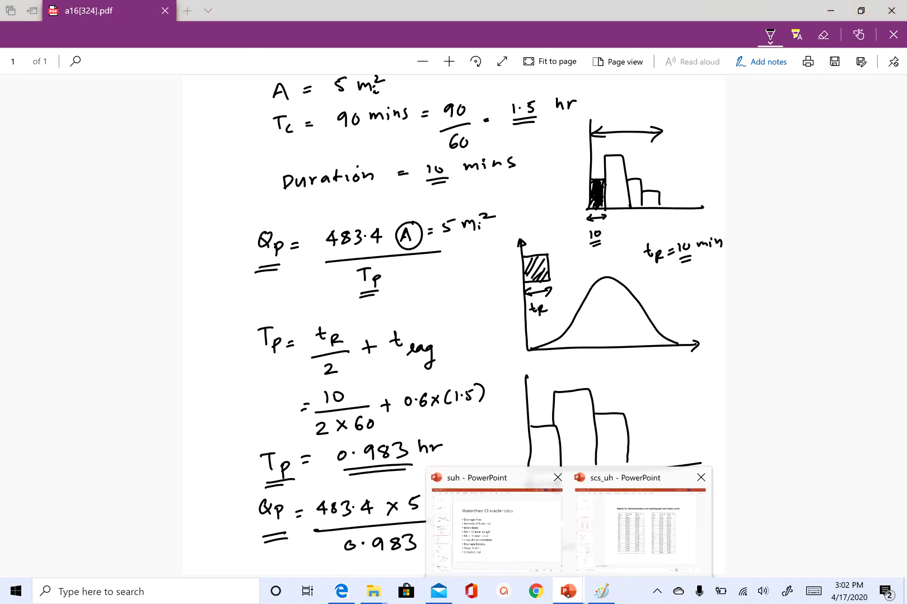
On the dimensionless hydrograph slide, circle q/qp and ink ×Qp = 2458 cfs beside it.
left_click(638, 532)
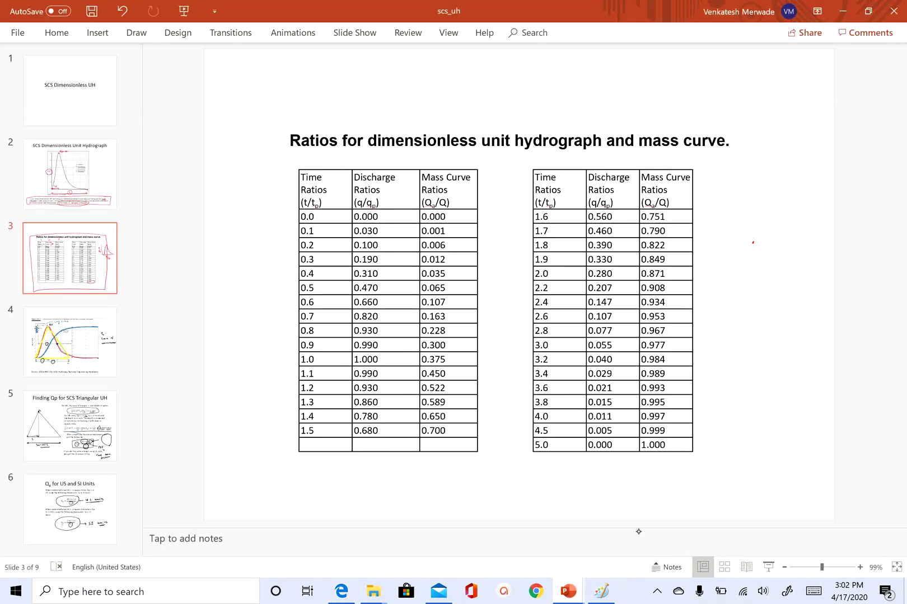
key("Page_Up")
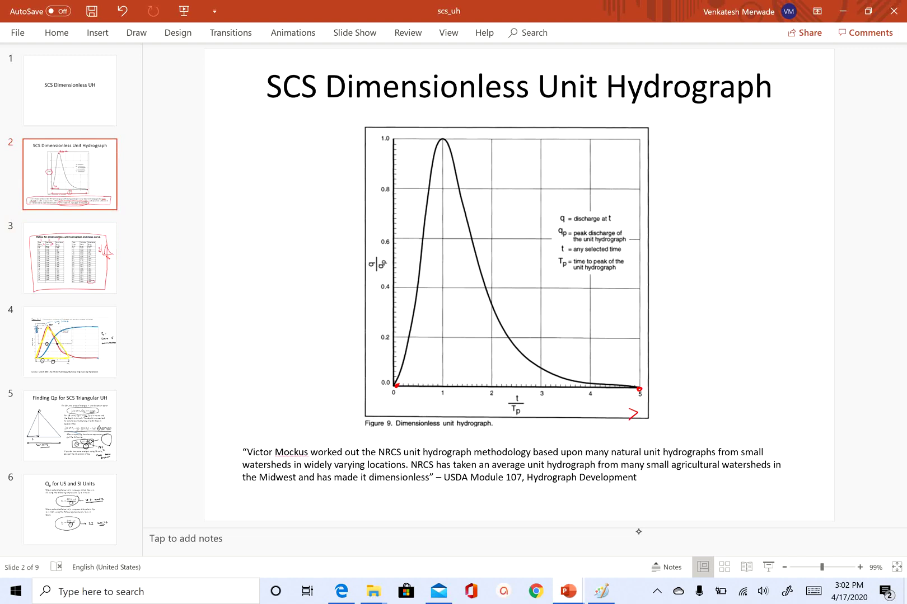
mouse_move(386, 247)
left_mouse_down()
mouse_move(391, 275)
mouse_move(383, 242)
left_mouse_up()
mouse_move(284, 271)
left_mouse_down()
mouse_move(293, 283)
mouse_move(284, 284)
left_mouse_up()
left_click_drag(301, 266, 306, 280)
mouse_move(312, 269)
left_mouse_down()
mouse_move(268, 316)
mouse_move(296, 314)
left_mouse_up()
mouse_move(302, 297)
left_mouse_down()
mouse_move(304, 317)
mouse_move(313, 308)
left_mouse_up()
left_click_drag(313, 296, 326, 292)
mouse_move(284, 327)
left_mouse_down()
mouse_move(341, 312)
mouse_move(300, 344)
mouse_move(310, 345)
left_mouse_up()
left_click_drag(322, 334, 315, 343)
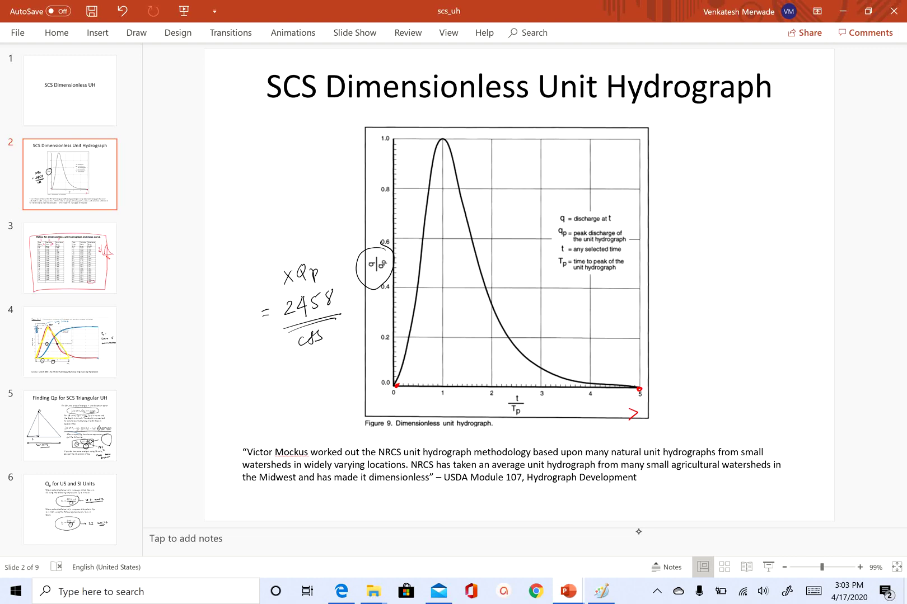
Ink ×0.98 beside t/Tp, then move to the ratio table slide.
mouse_move(534, 401)
left_mouse_down()
mouse_move(542, 409)
mouse_move(534, 410)
mouse_move(561, 400)
left_mouse_up()
left_click(573, 403)
mouse_move(581, 400)
left_mouse_down()
mouse_move(577, 410)
mouse_move(588, 401)
mouse_move(596, 409)
left_mouse_up()
left_click(70, 257)
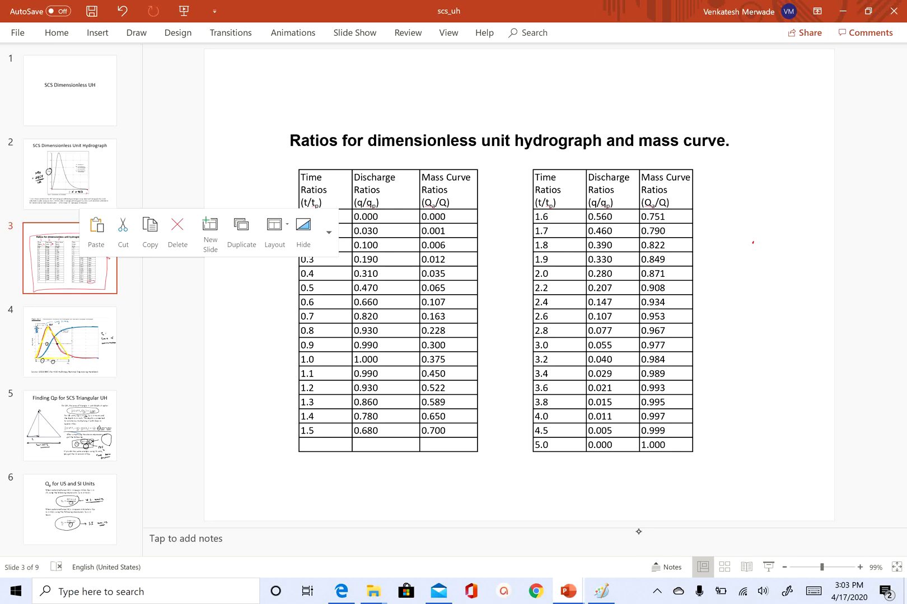
Write ×Qp above the Discharge Ratios column and ×Tp above the Time Ratios column.
left_click(374, 161)
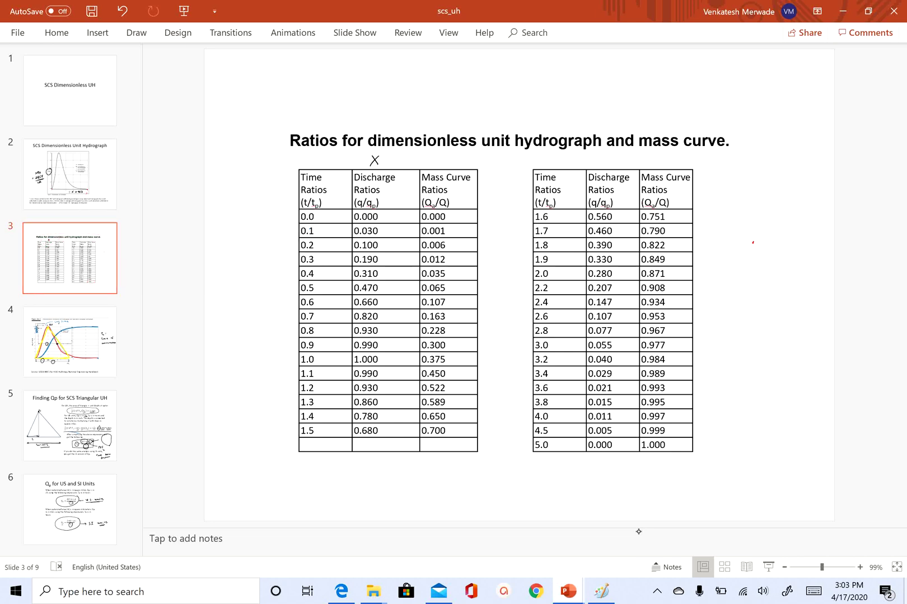
left_click_drag(386, 154, 396, 166)
left_click_drag(396, 156, 396, 162)
left_click_drag(304, 156, 312, 163)
mouse_move(313, 155)
left_mouse_down()
mouse_move(304, 163)
mouse_move(323, 152)
left_mouse_up()
left_click_drag(320, 153, 324, 165)
Sketch a hydrograph curve with arrowed axes beside the second table.
mouse_move(703, 210)
left_mouse_down()
mouse_move(711, 306)
mouse_move(823, 290)
left_mouse_up()
mouse_move(711, 303)
left_mouse_down()
mouse_move(731, 270)
mouse_move(775, 262)
mouse_move(821, 289)
left_mouse_up()
left_click_drag(698, 218, 706, 215)
left_click_drag(815, 289, 834, 285)
mouse_move(825, 280)
left_mouse_down()
mouse_move(836, 286)
mouse_move(825, 294)
left_mouse_up()
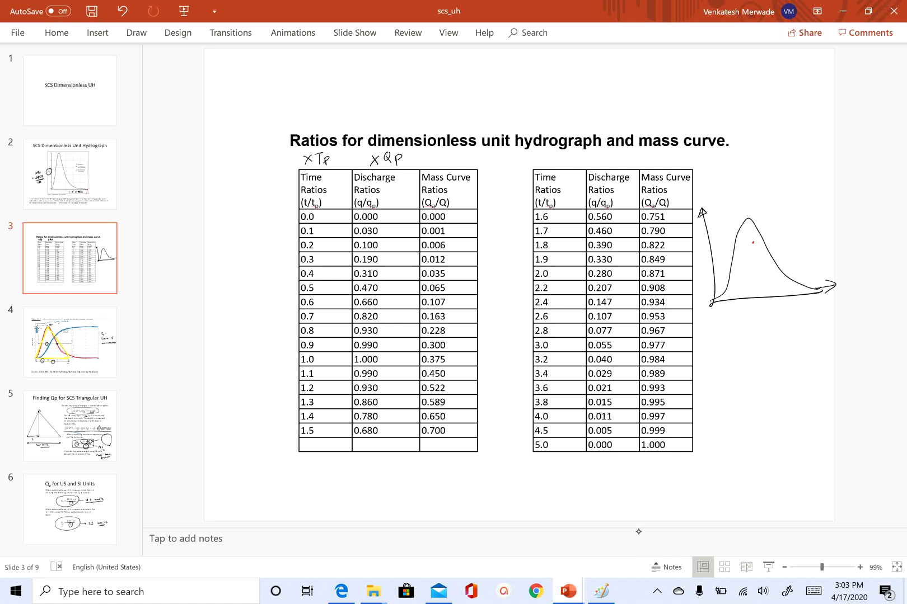